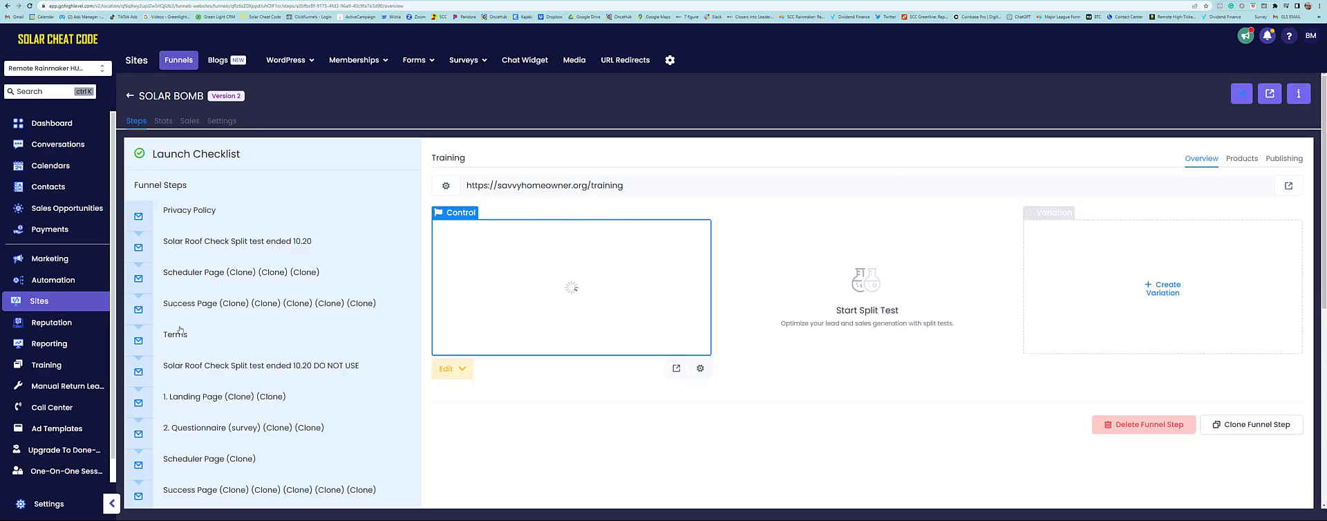
Open Ad Templates and look over the Headlines and the opening line of Primary Text 1
scroll(69, 411, down, 1)
click(68, 410)
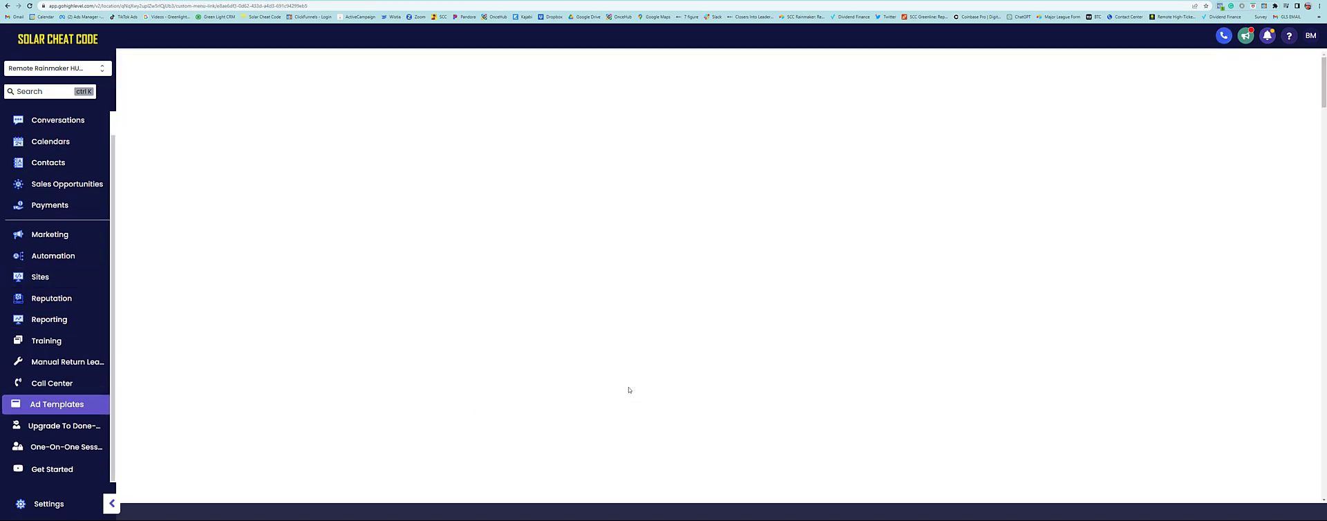
scroll(619, 384, down, 6)
scroll(619, 383, down, 15)
scroll(619, 383, up, 2)
drag(428, 204, 780, 204)
click(668, 198)
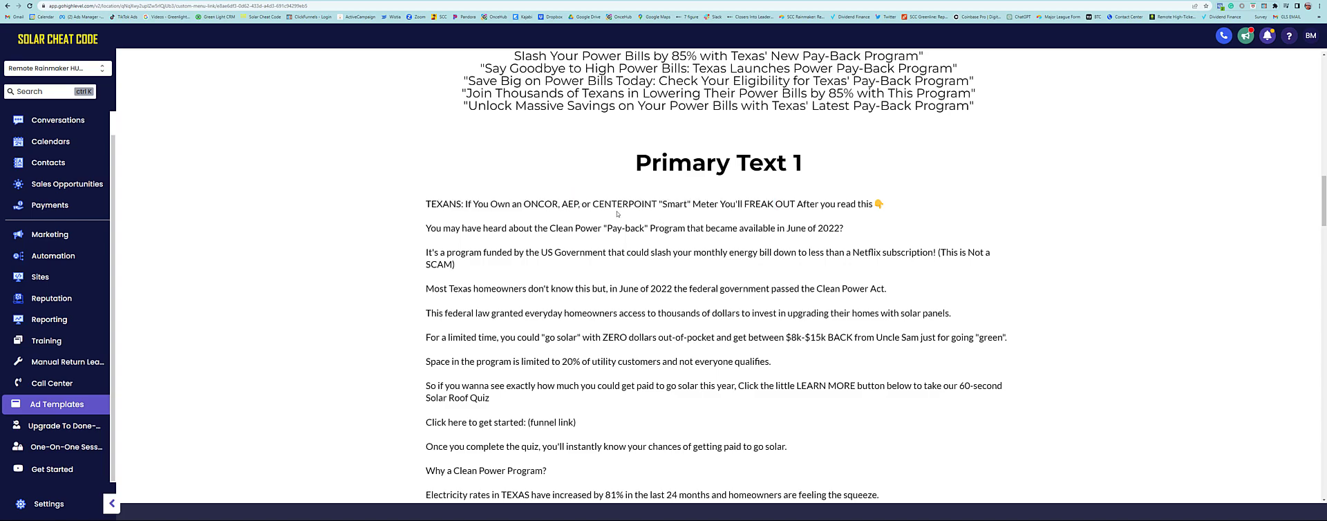
Read through the Primary Text 1 ad copy down to the Primary Text 2 heading
scroll(616, 204, down, 3)
scroll(630, 297, up, 3)
scroll(544, 253, down, 15)
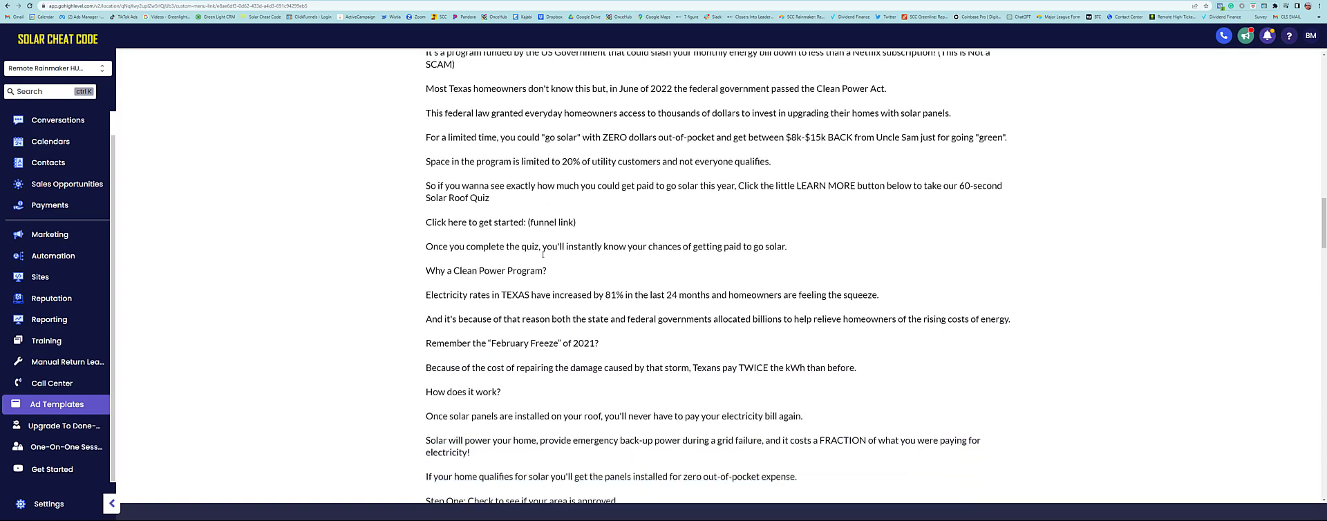
scroll(946, 317, up, 5)
scroll(947, 322, down, 1)
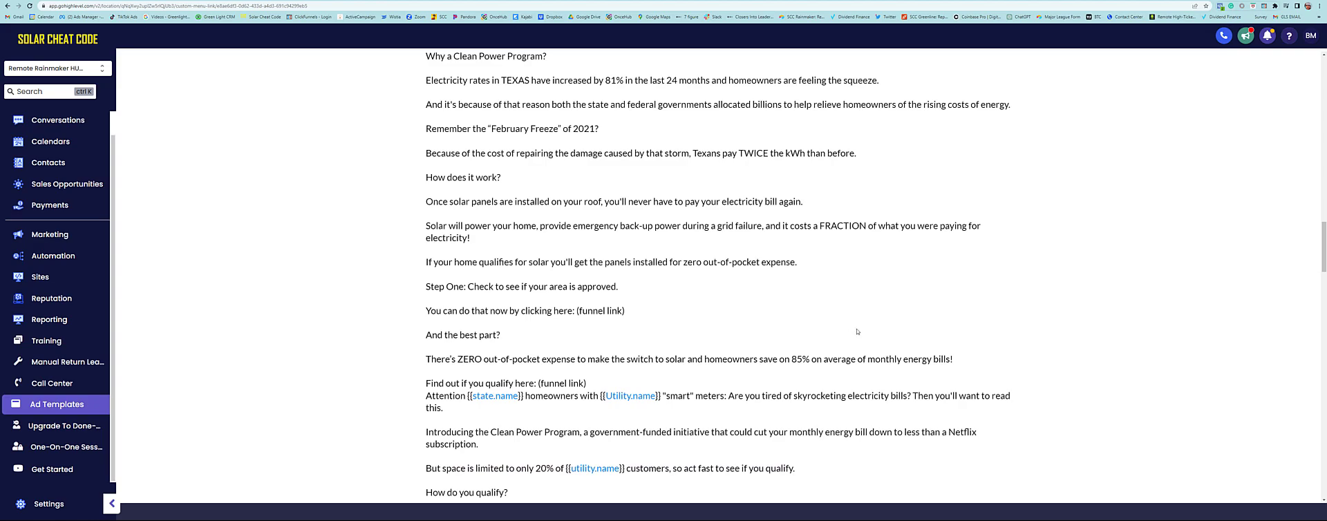
scroll(879, 336, down, 7)
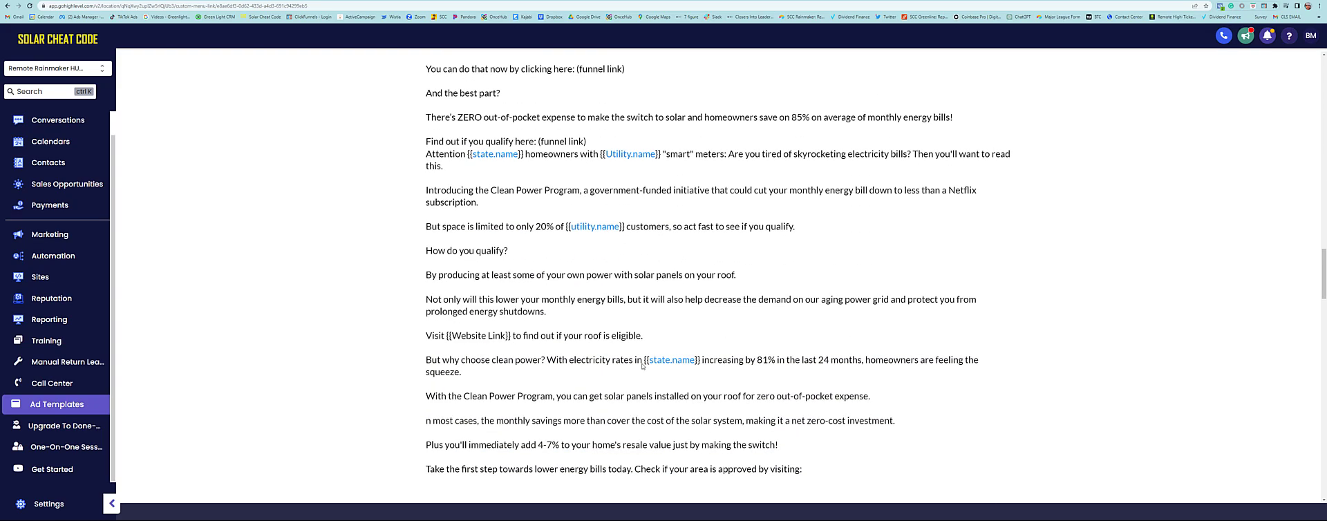
scroll(577, 360, down, 5)
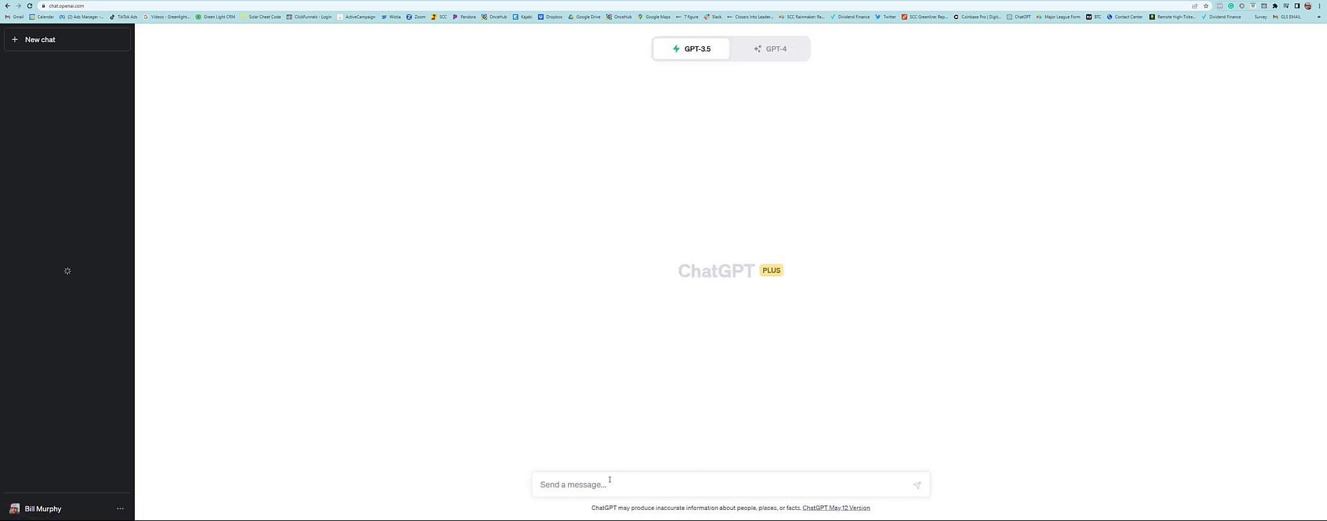
Switch to GPT-4 and type 'Please rewrite this facebook ad copy about solar power to sound more enthusiastic and funny'
click(776, 55)
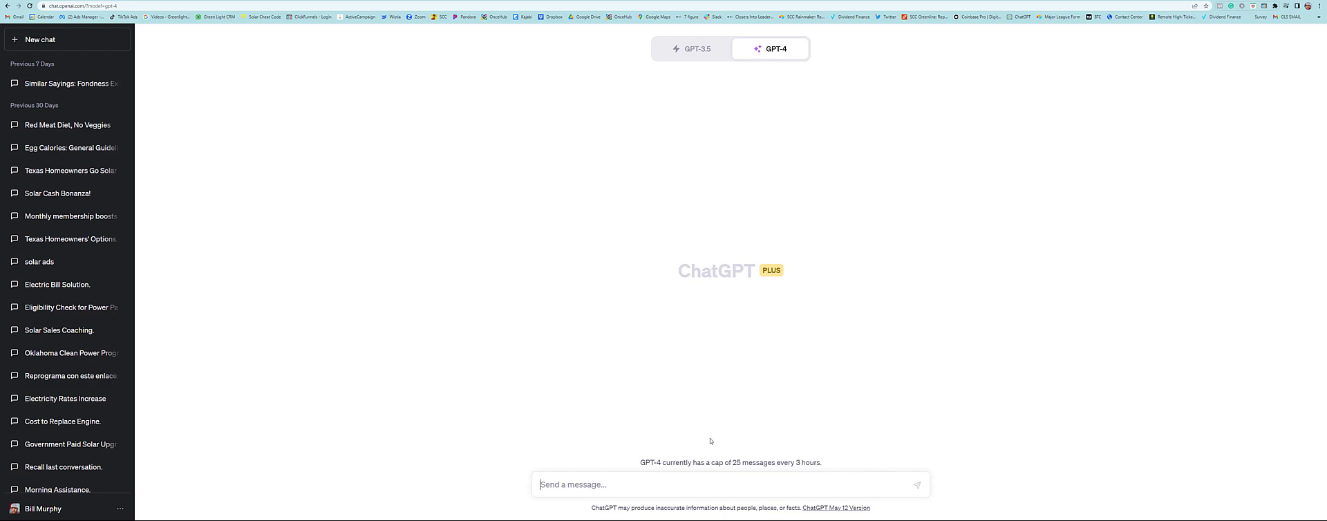
text(Please rewrite this facebook a)
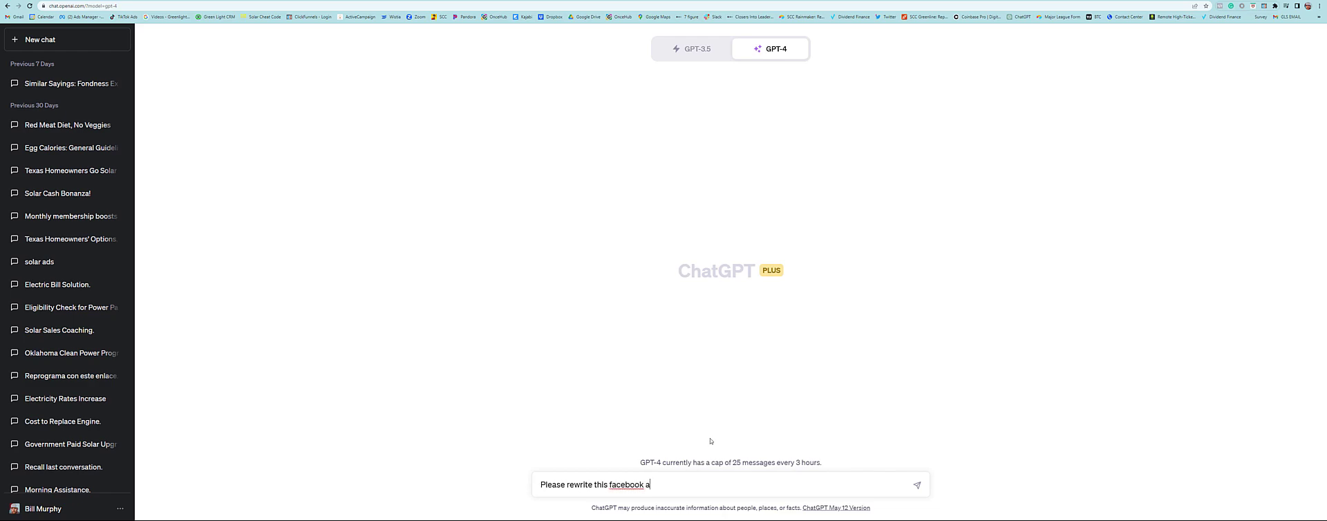
text(d copy about ps)
key(BackSpace)
key(BackSpace)
text(solar power to sound)
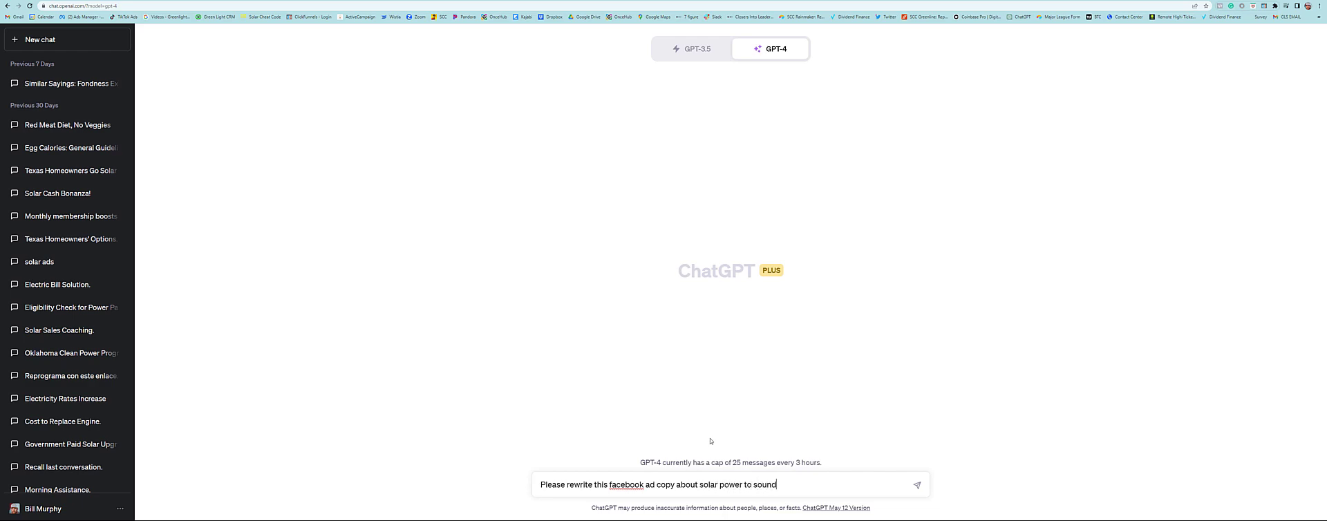
text( more enthusiastic and funny)
Send the enthusiastic-and-funny rewrite request to GPT-4
key(Return)
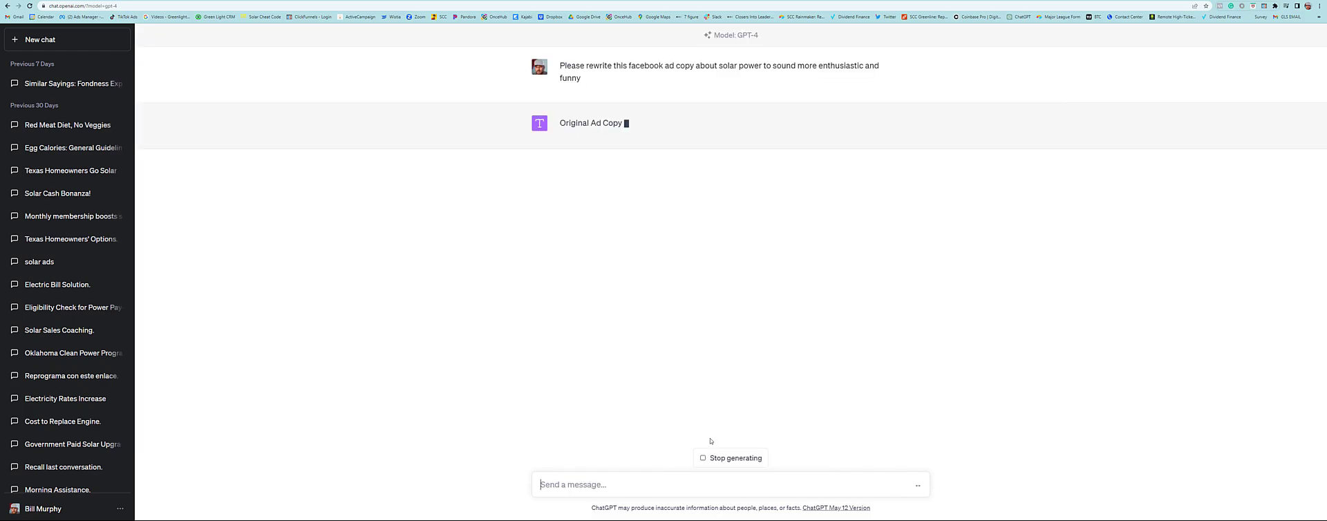
right_click(585, 495)
click(892, 375)
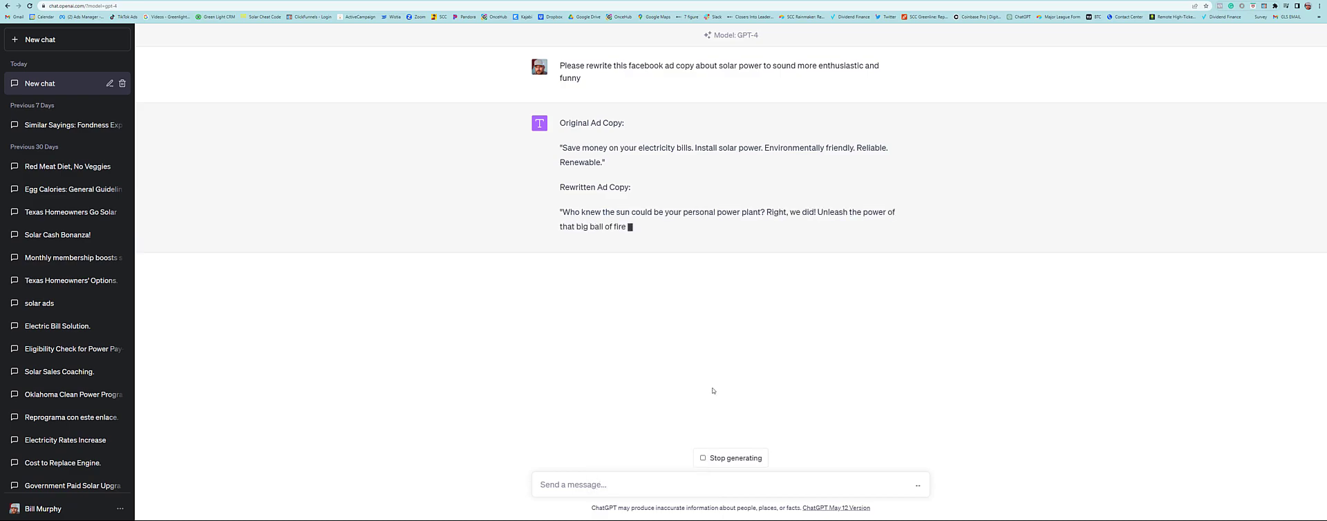
Copy the sent request and paste it back into the message box
triple_click(583, 80)
right_click(569, 63)
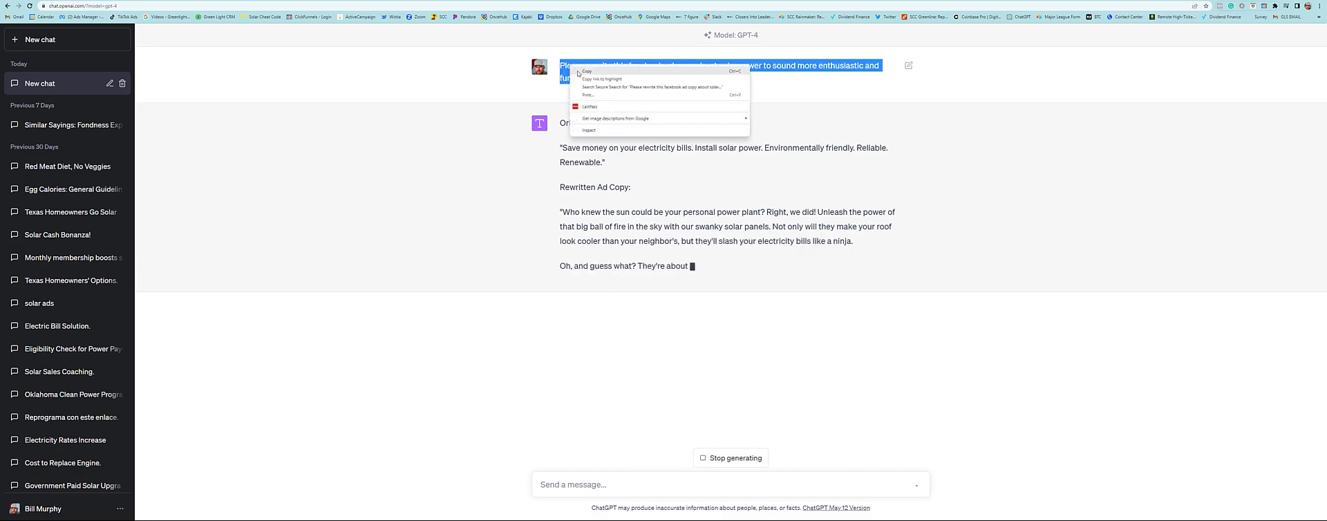
click(586, 71)
click(562, 477)
right_click(562, 479)
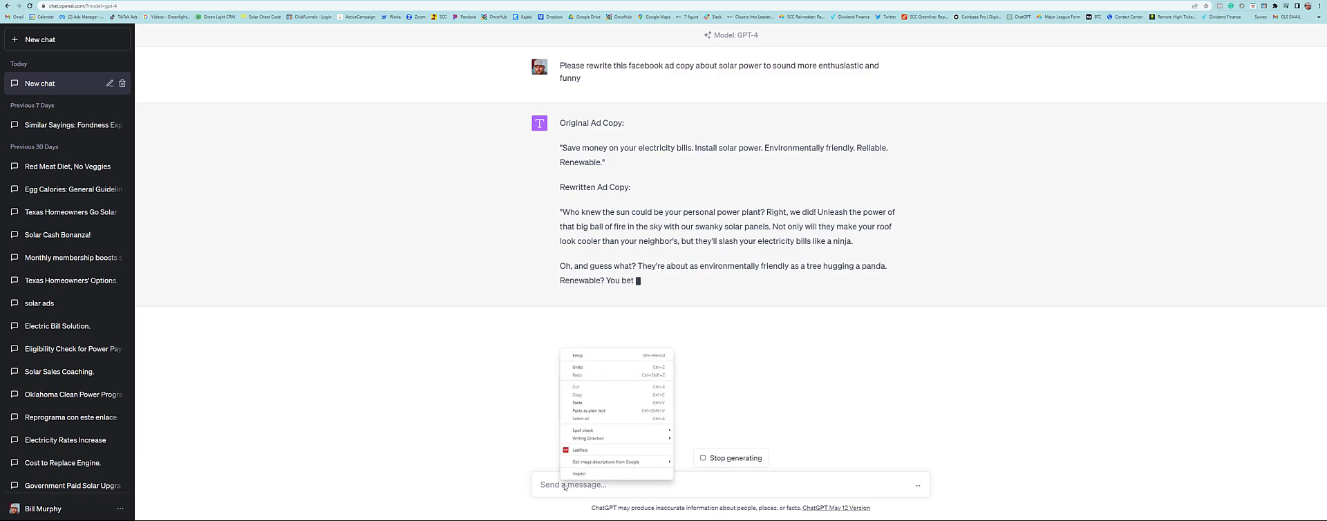
click(578, 403)
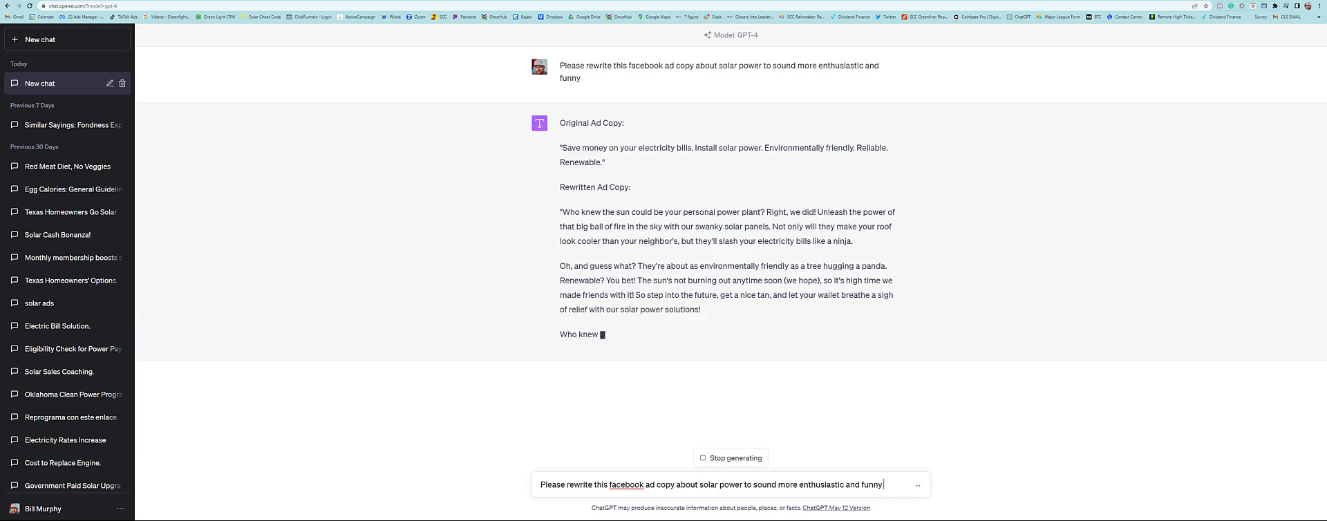
Copy the full Primary Text 1 ad copy from GoHighLevel and return to ChatGPT
key(ctrl+Tab)
scroll(703, 393, down, 5)
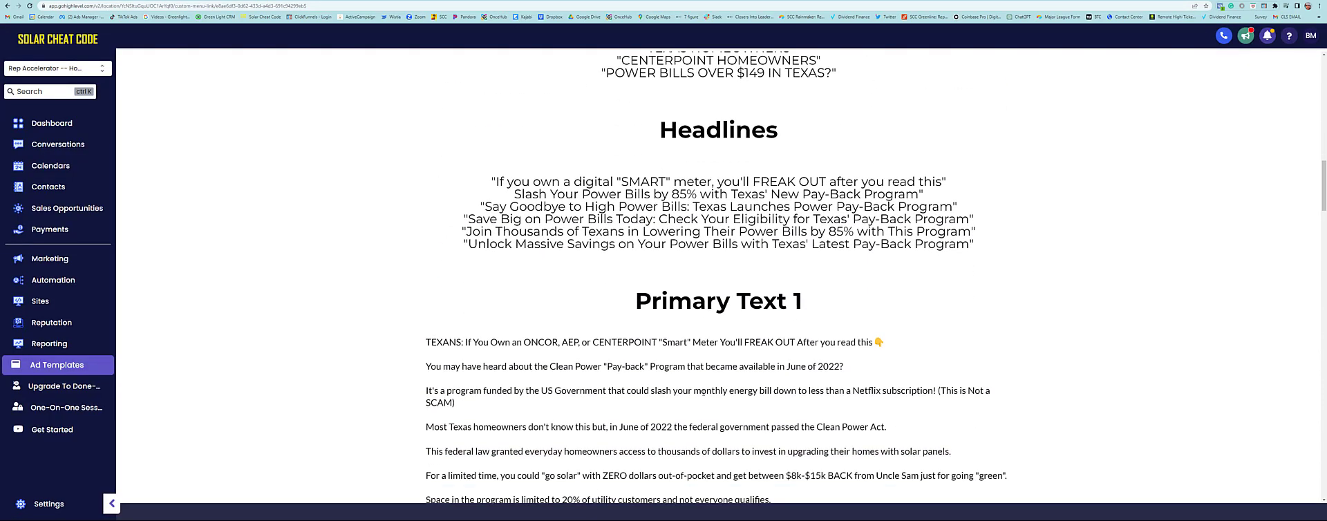
scroll(703, 392, down, 15)
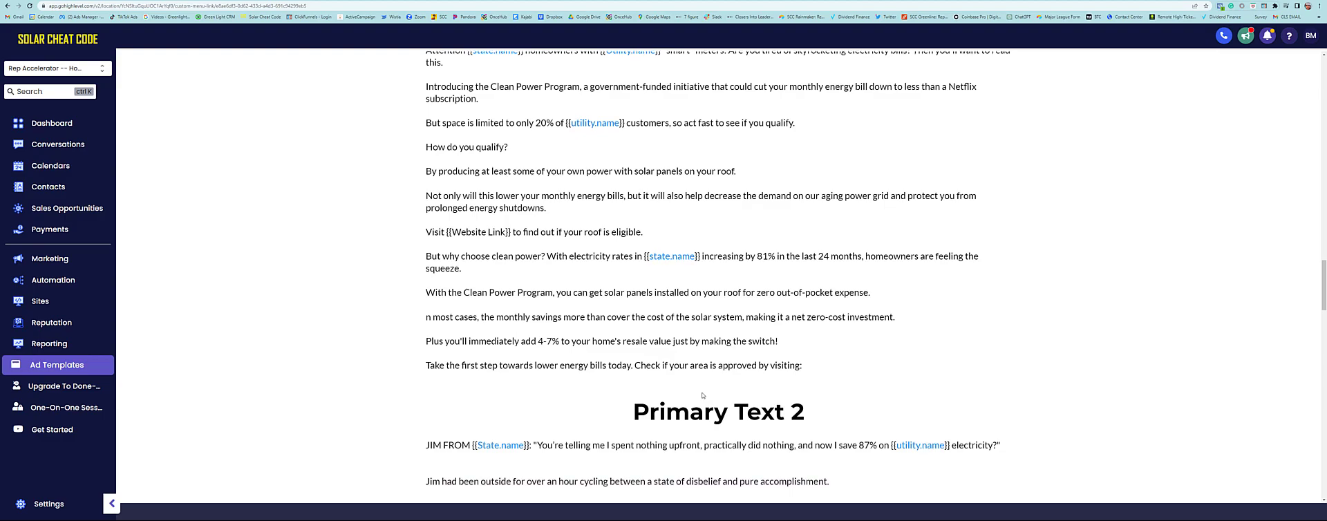
drag(815, 373, 415, 105)
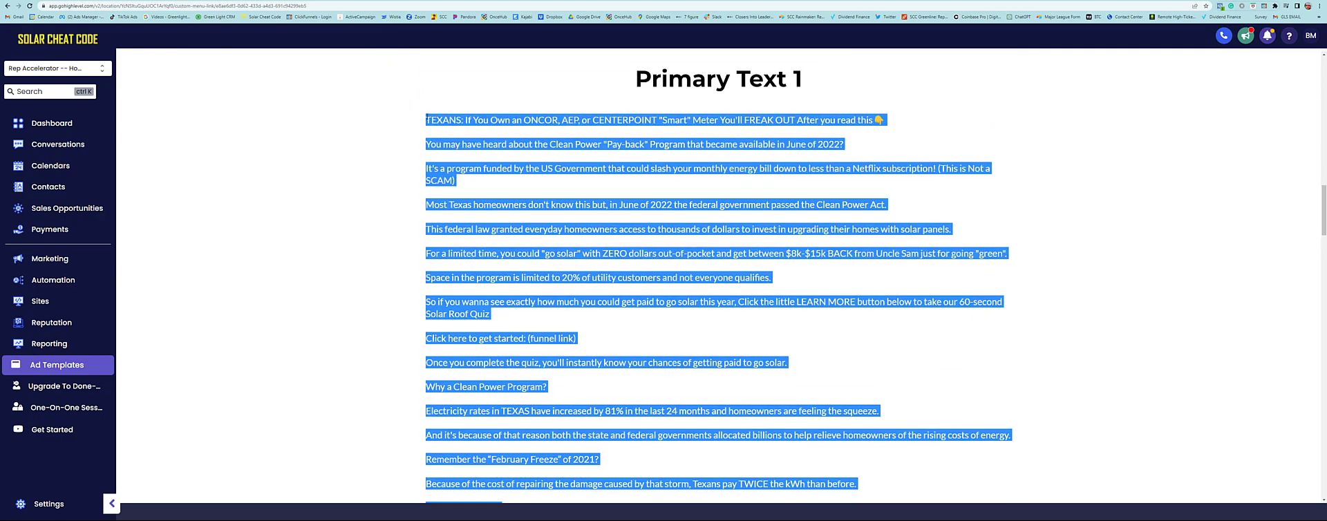
right_click(437, 119)
click(449, 125)
scroll(588, 76, down, 1)
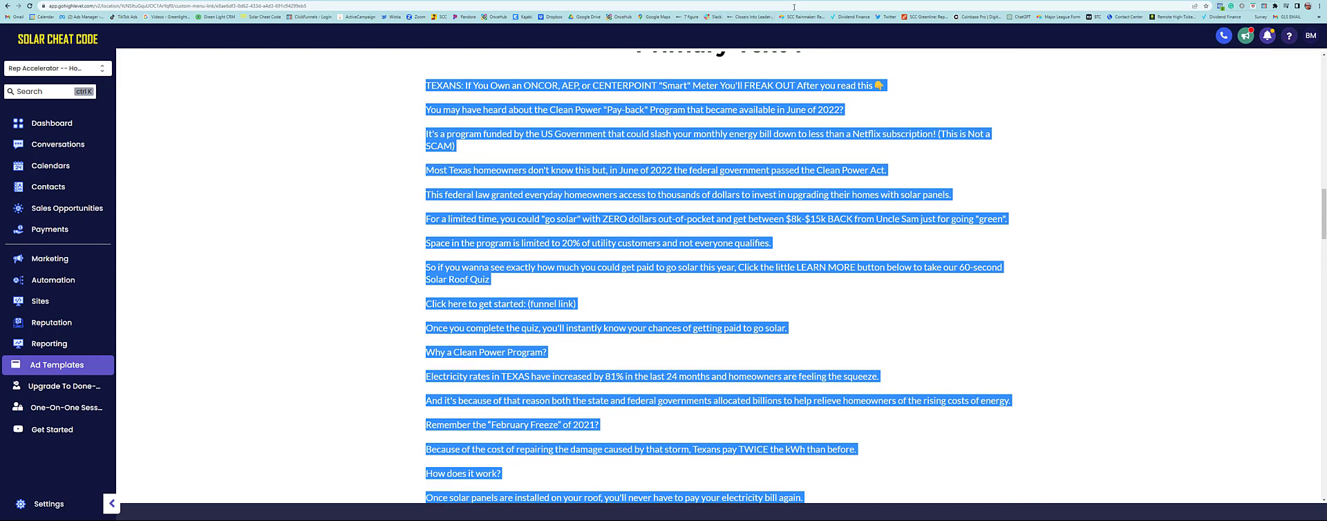
click(1014, 2)
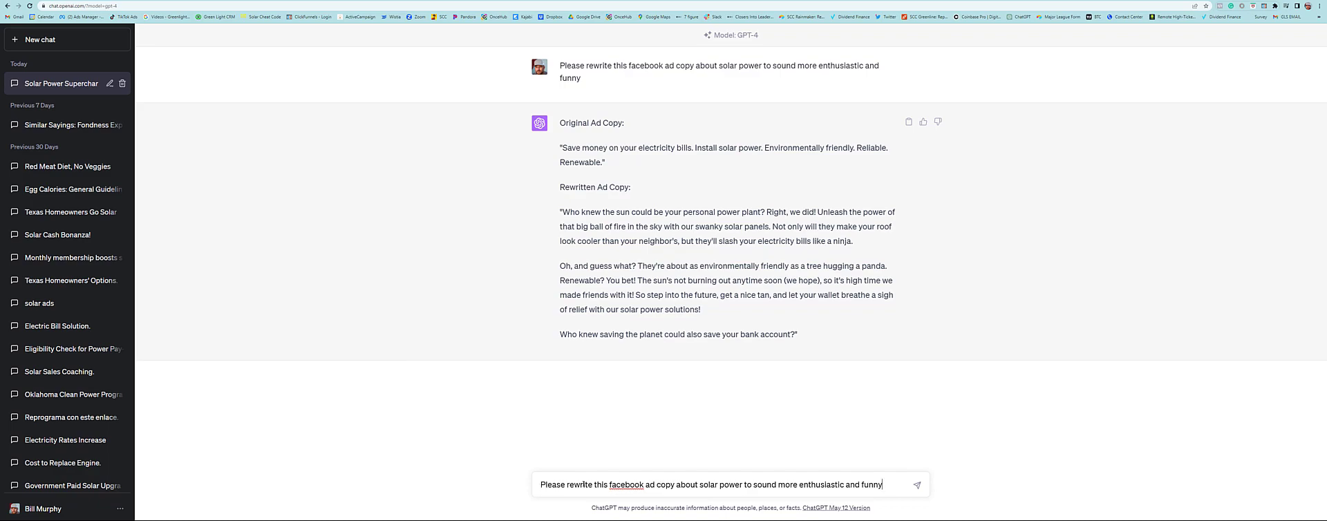
Reword the prompt to ask for '5 versions of' the ad copy and paste in the Primary Text 1 copy
click(569, 486)
text(give m)
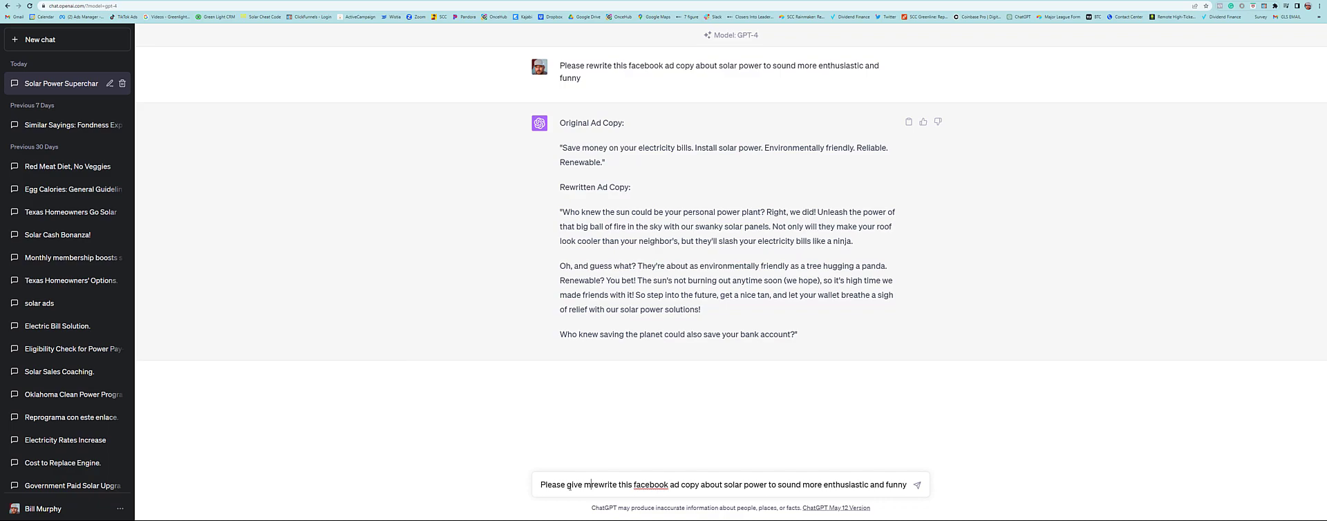
key(BackSpace)
key(BackSpace)
key(BackSpace)
key(BackSpace)
key(BackSpace)
key(BackSpace)
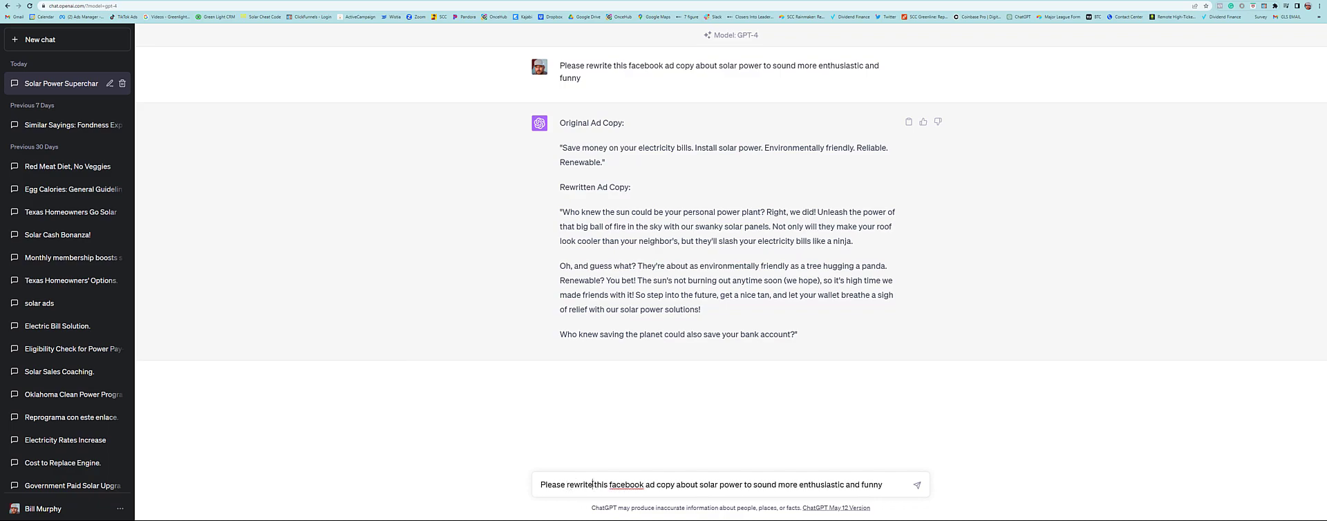
text(5)
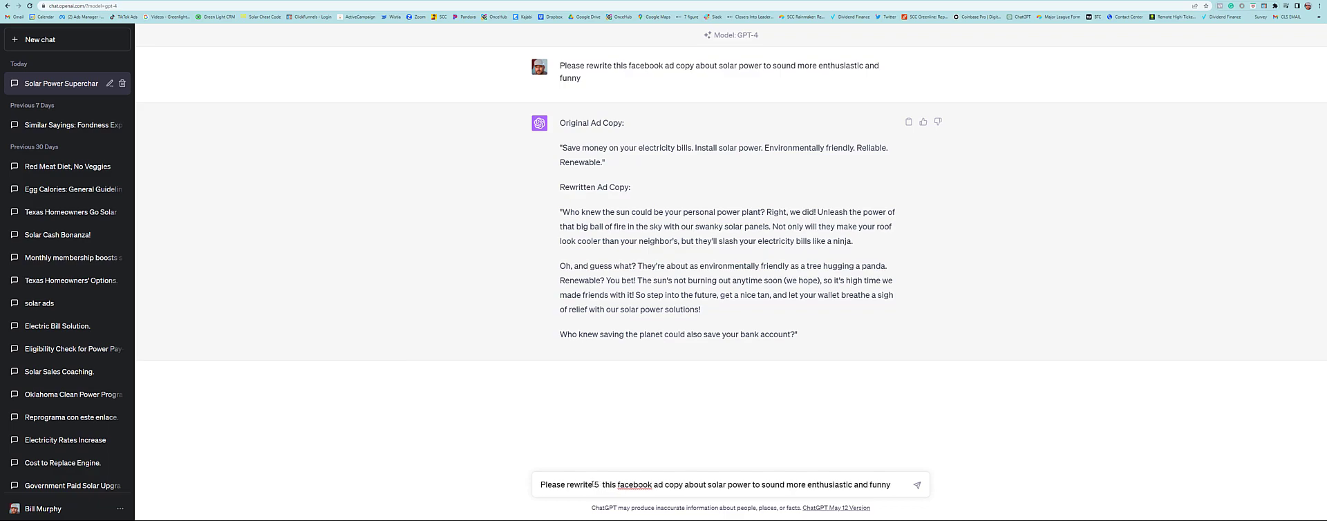
text( versions)
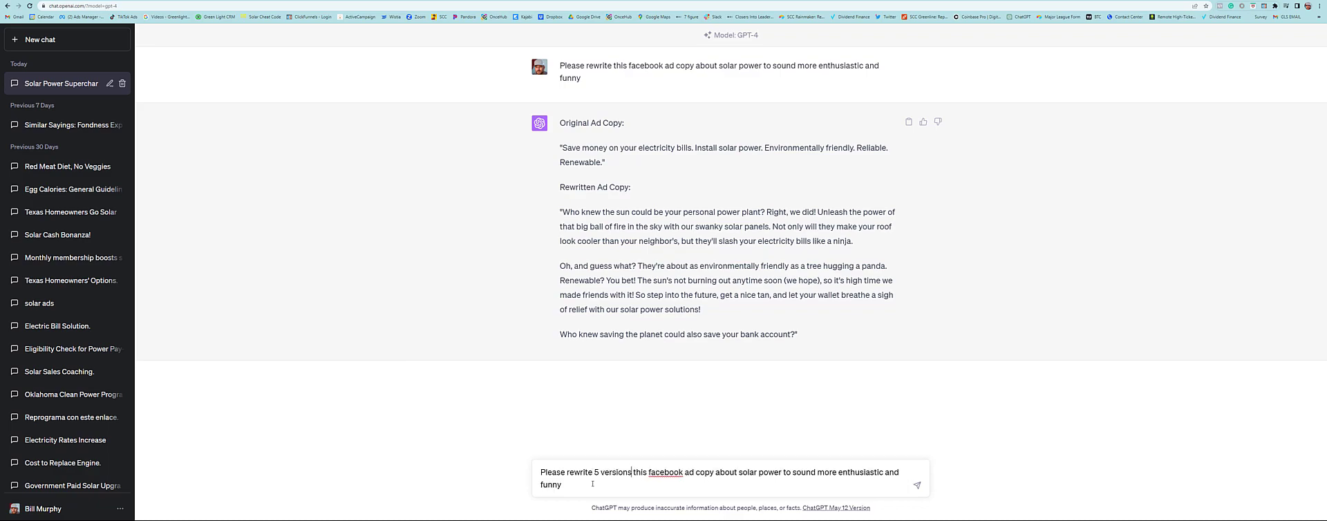
text( of)
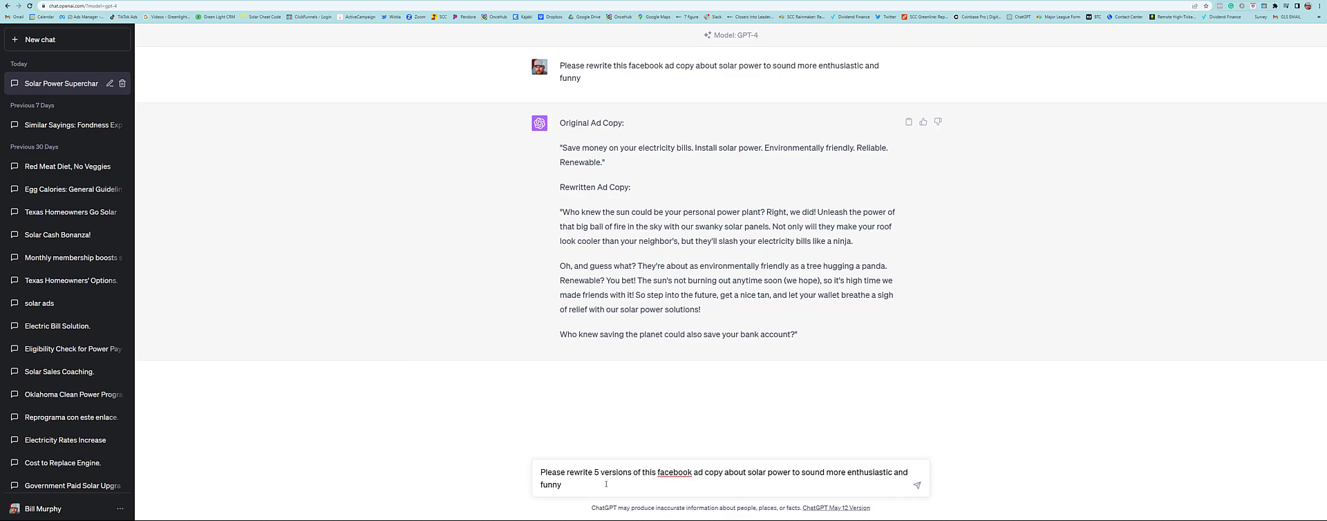
right_click(571, 485)
click(599, 409)
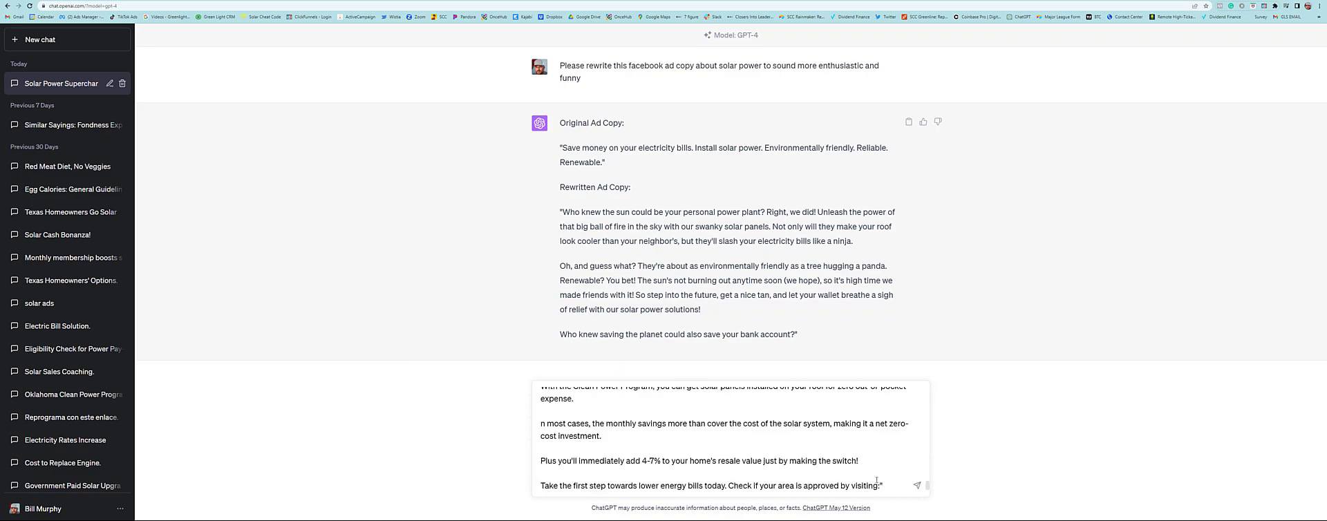
Send the 5-versions prompt and read Rewritten Ad Copy 1 and 2 as they generate
key(Return)
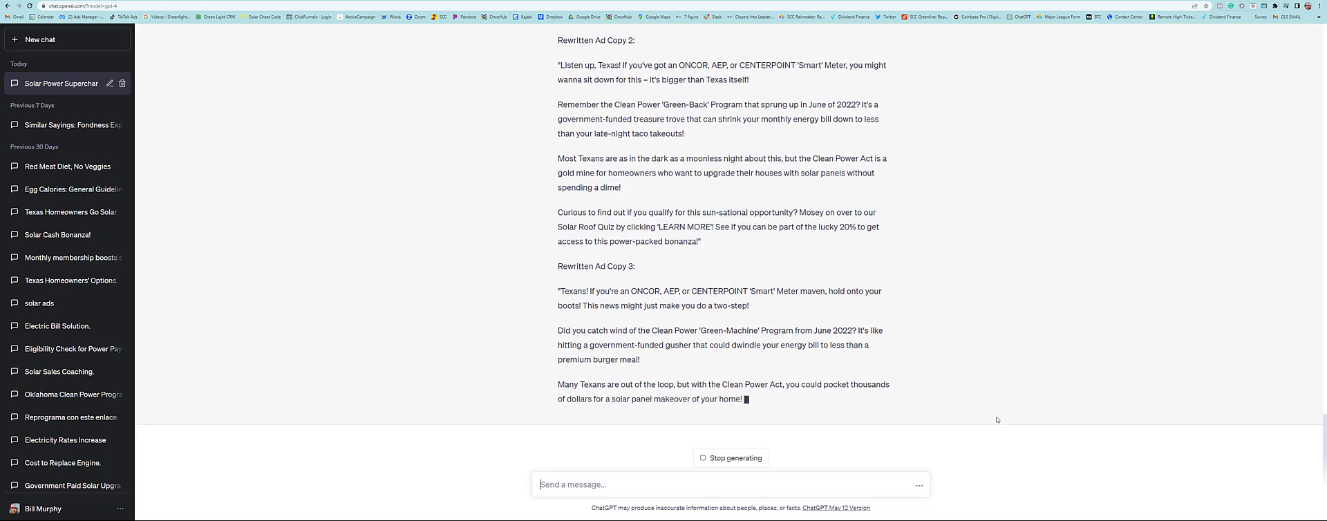
scroll(832, 366, up, 4)
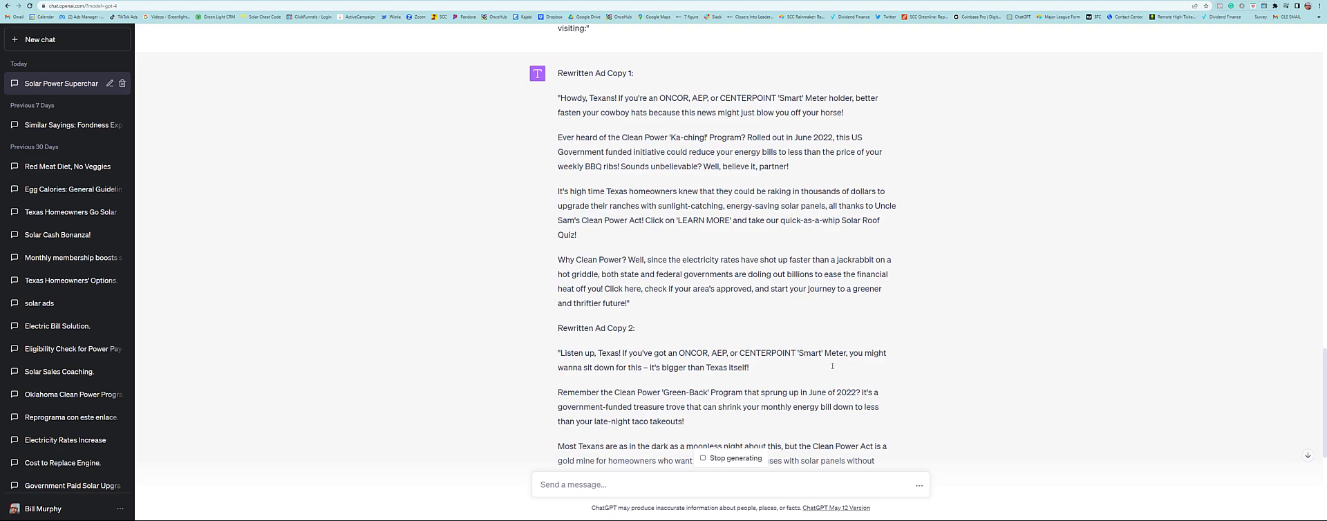
scroll(832, 366, up, 1)
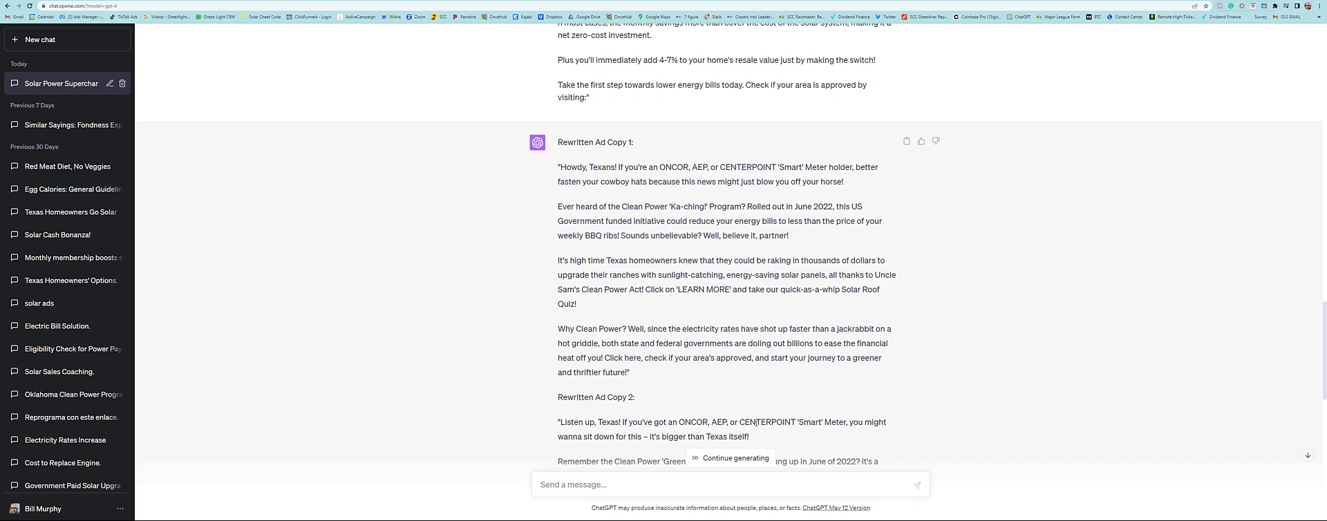
Ask GPT-4 to 'write a version as a boston native' and review the rewrite
text(Please write a version as a boston )
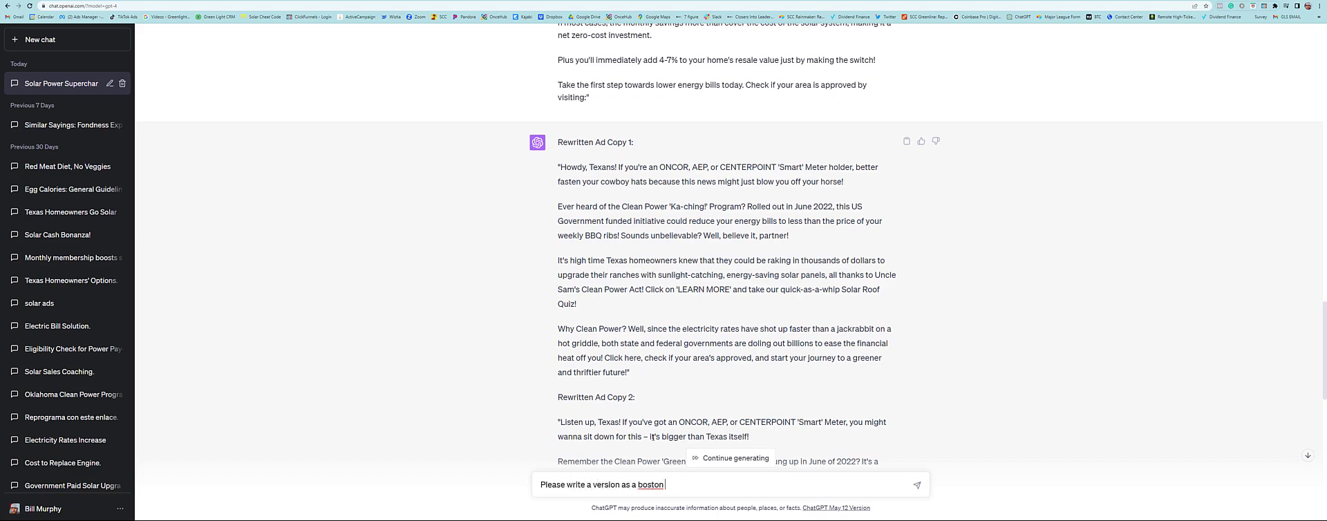
text(anative)
key(Return)
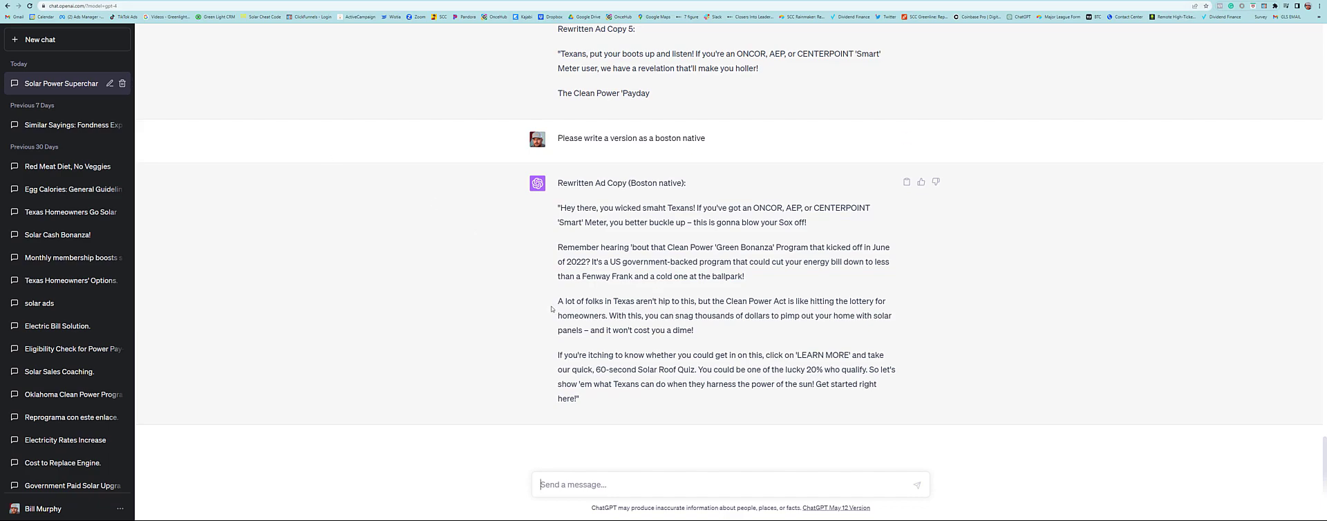
scroll(552, 309, up, 2)
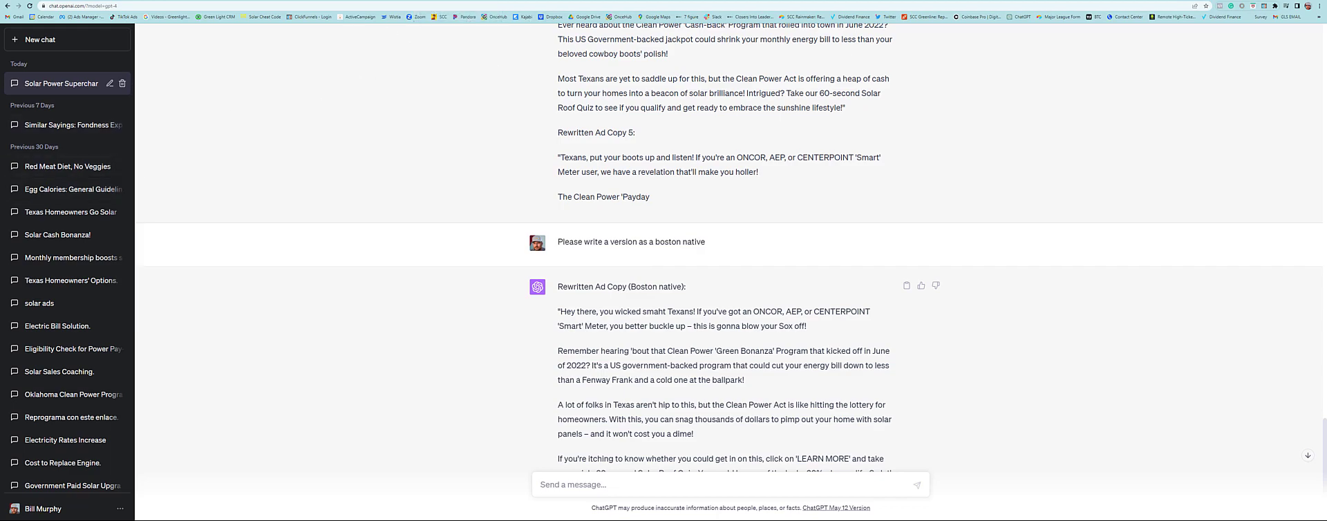
key(ctrl+Tab)
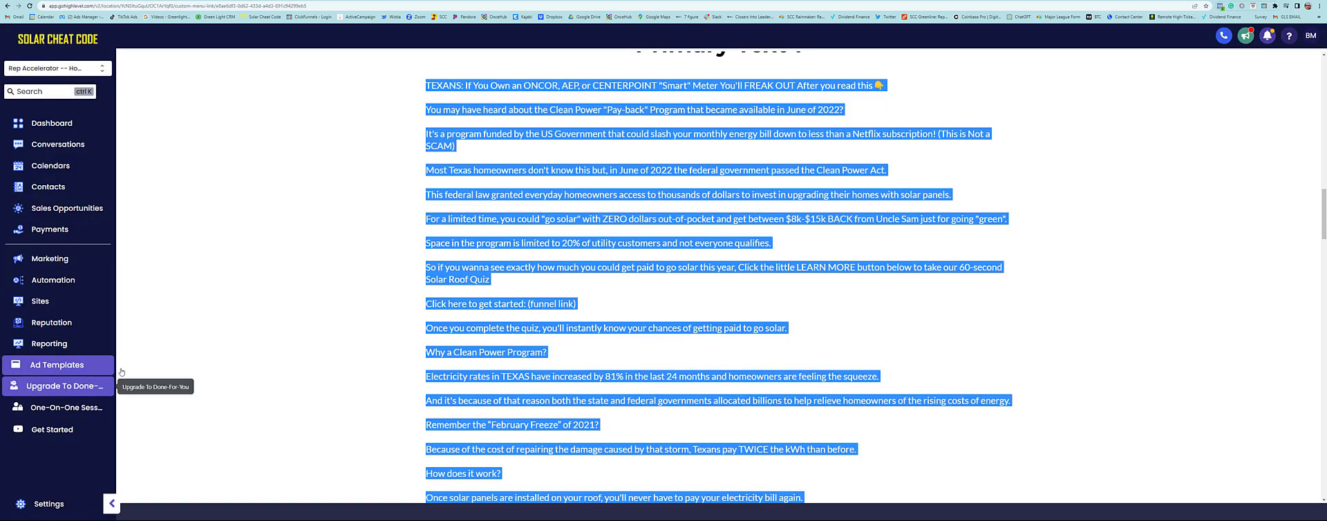
Copy the first headline from the Headlines section of the ad templates
scroll(794, 368, up, 1)
scroll(793, 367, up, 3)
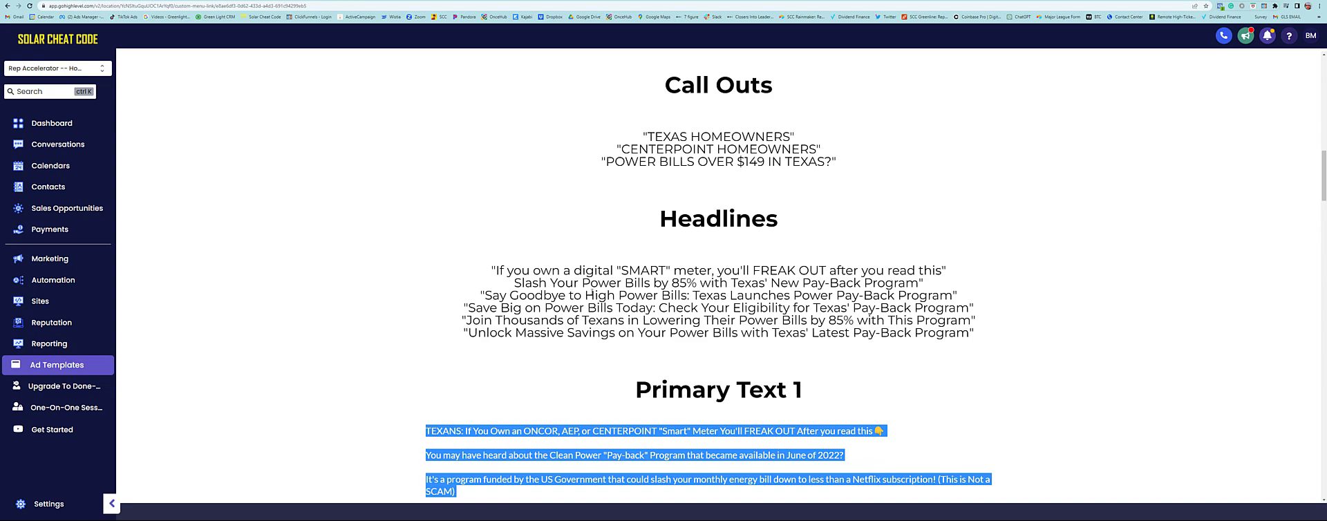
drag(942, 270, 498, 271)
key(ctrl+c)
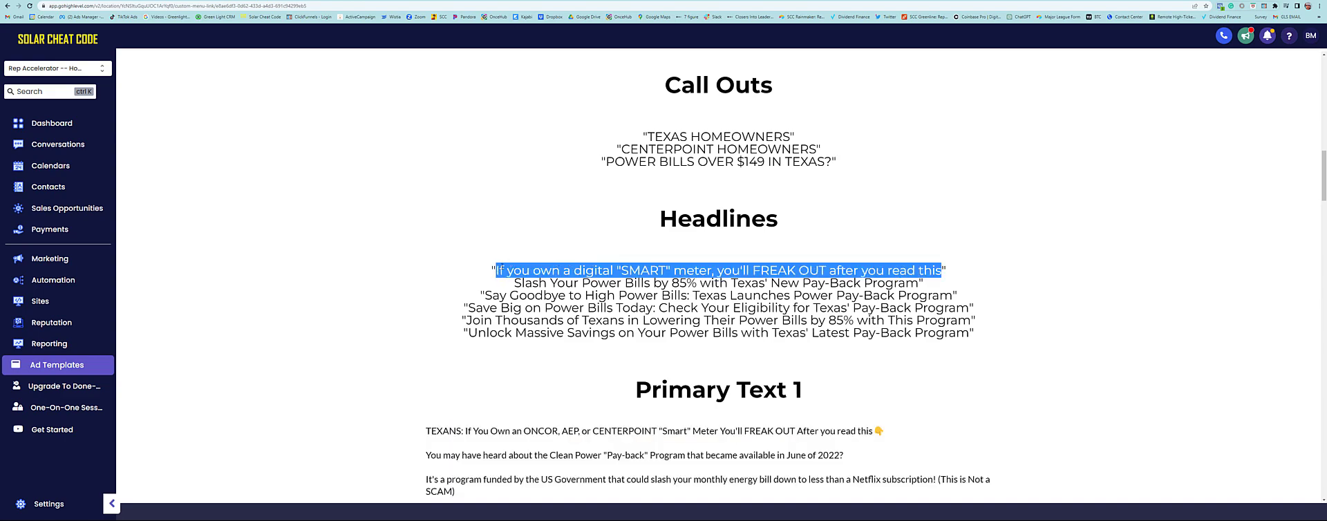
drag(541, 265, 555, 271)
right_click(843, 267)
click(871, 273)
Send 'give me 3 variations of this fb ad copy headline' with the smart-meter headline pasted in
click(1035, 2)
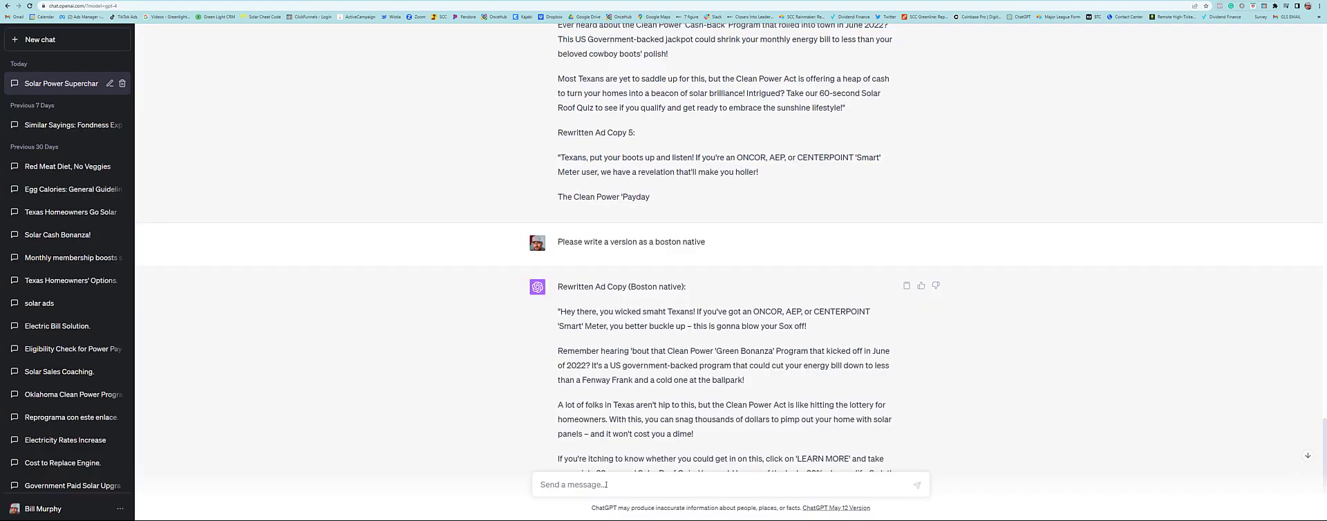
text(give me 3 variations of this fb ad copy)
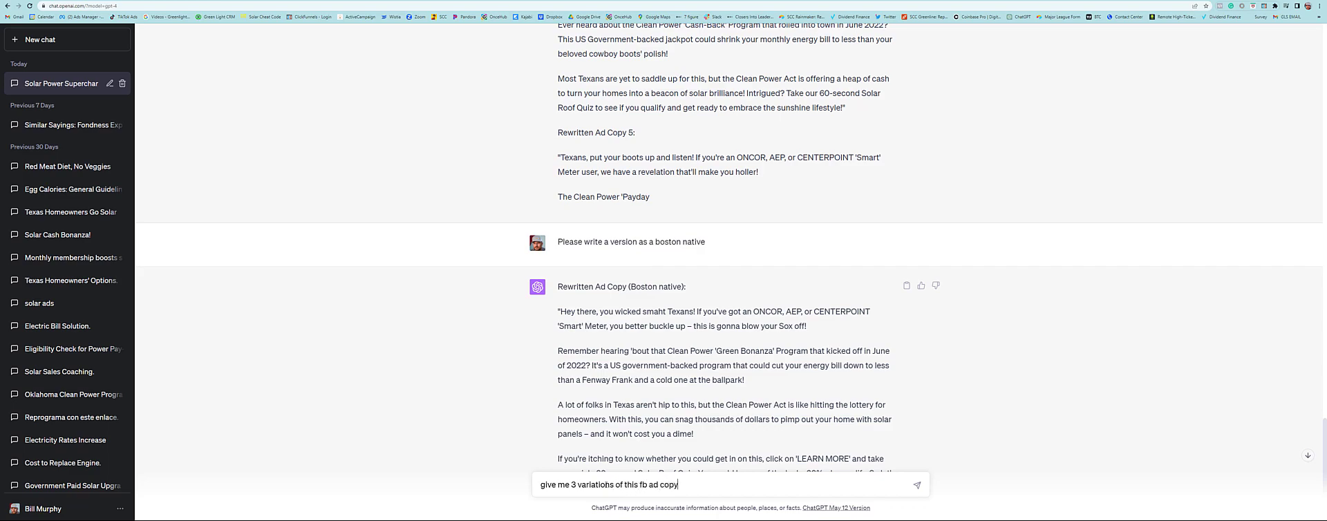
text( headline)
key(BackSpace)
right_click(727, 485)
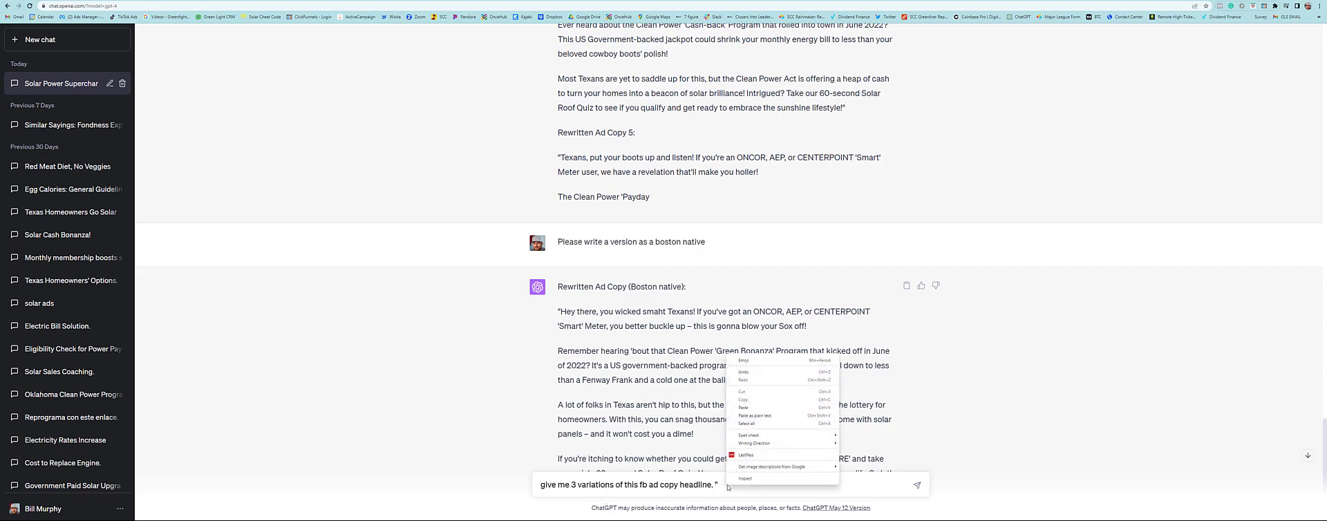
click(752, 406)
key(Return)
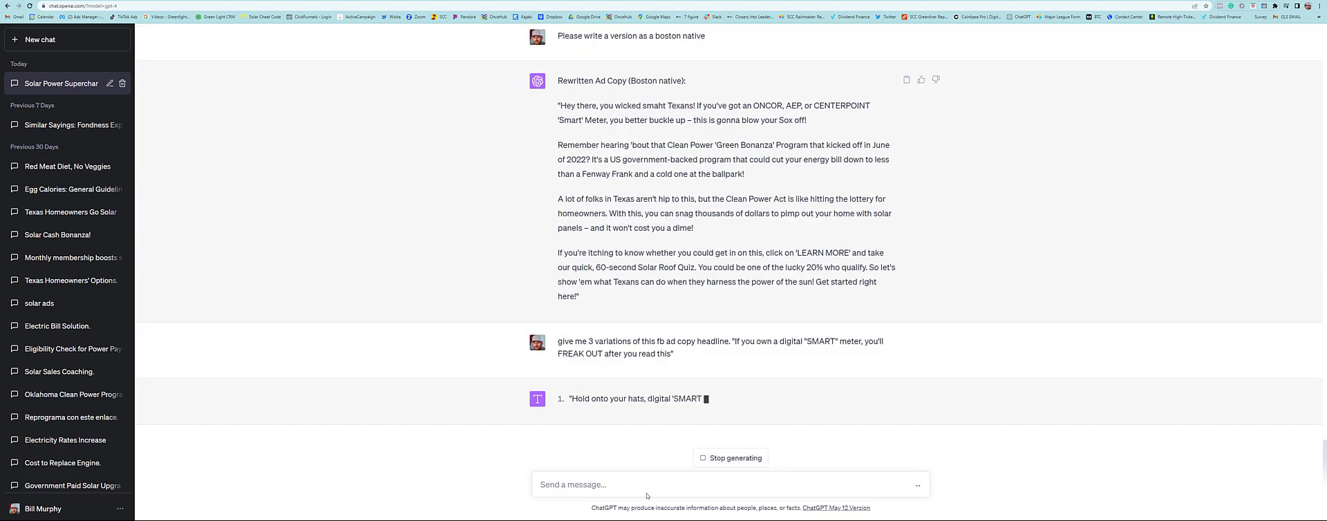